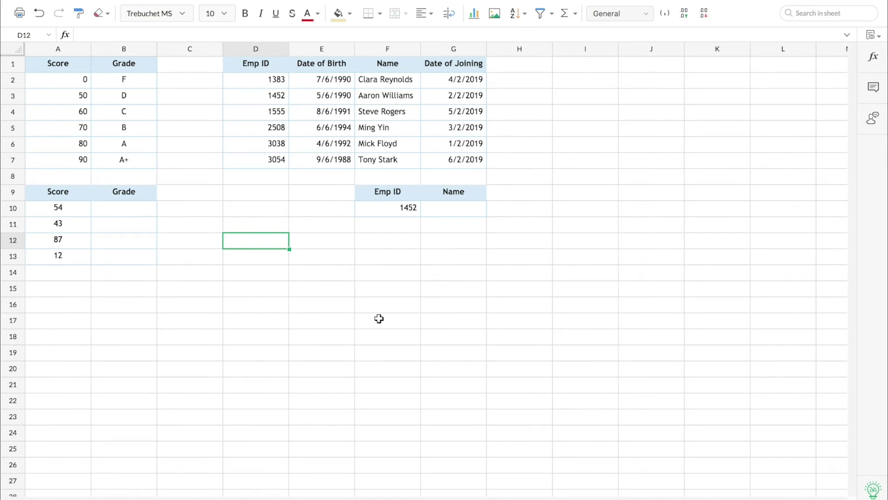
Start a VLOOKUP in G10 using Emp ID F10 as lookup value and D2:G7 as table
click(464, 210)
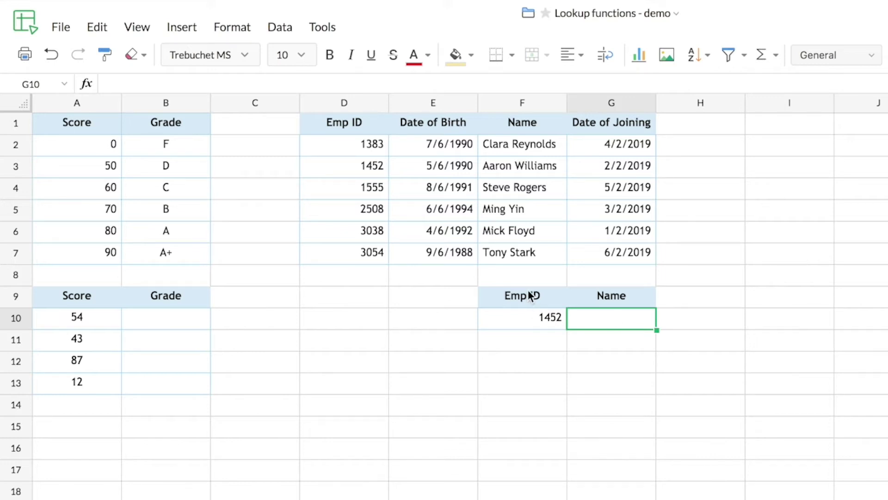
click(523, 322)
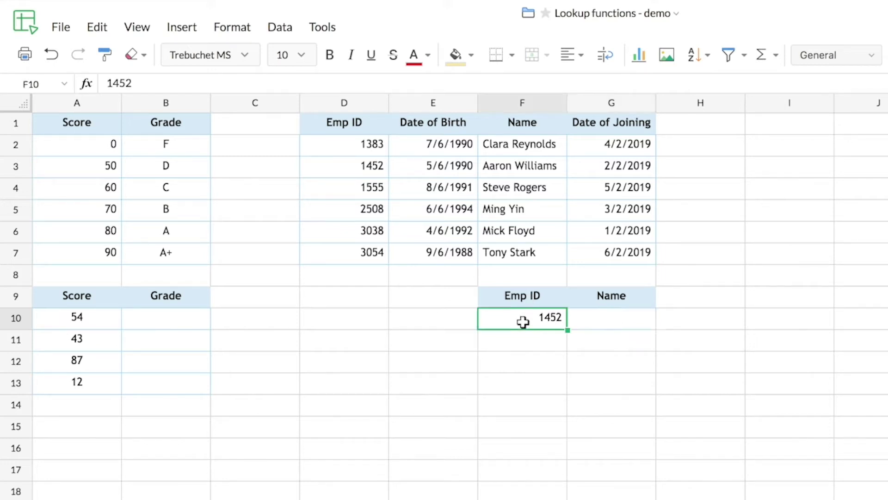
click(593, 319)
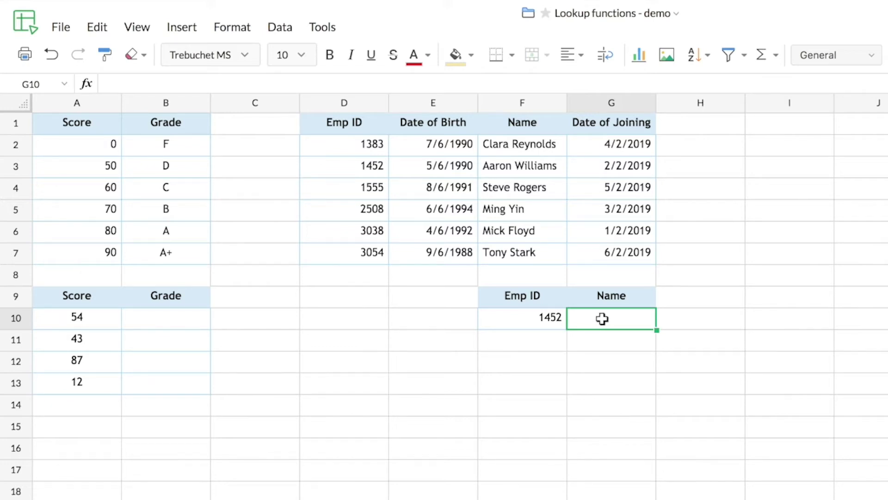
text(=VLOOKUP()
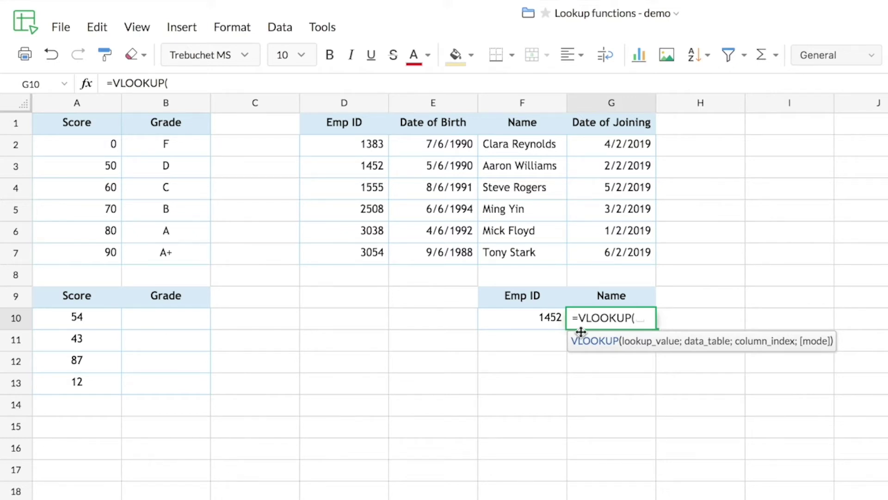
click(520, 318)
text(,)
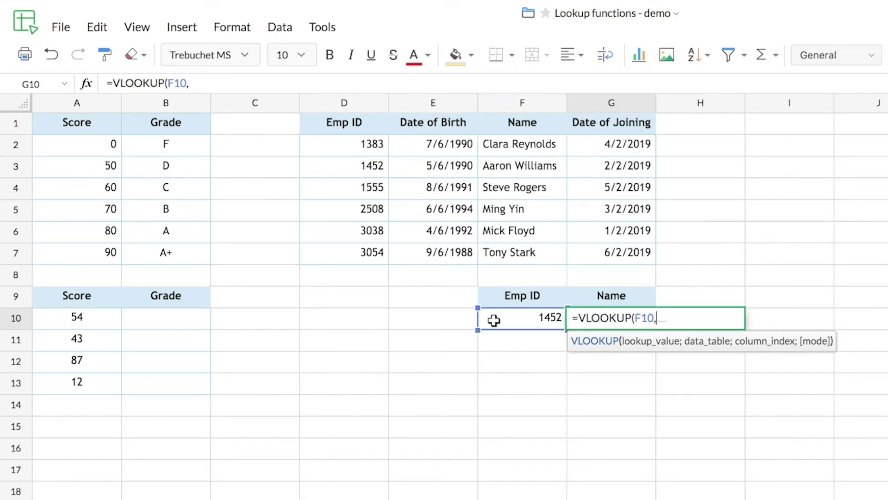
drag(341, 143, 606, 253)
Add column index 3 and exact match 0 to G10's VLOOKUP arguments
text(,)
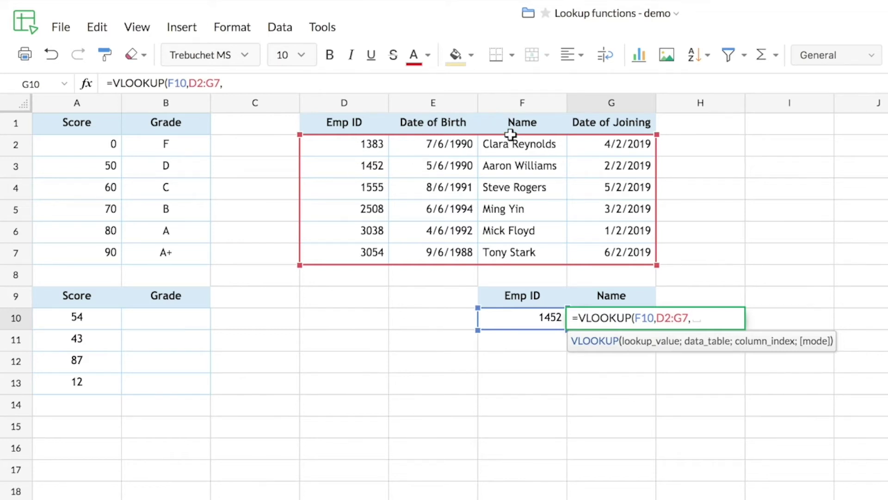
text(3)
text(,0)
Commit =VLOOKUP(F10,D2:G7,3,0) and verify G10 shows Aaron Williams from row 3
text())
key(Return)
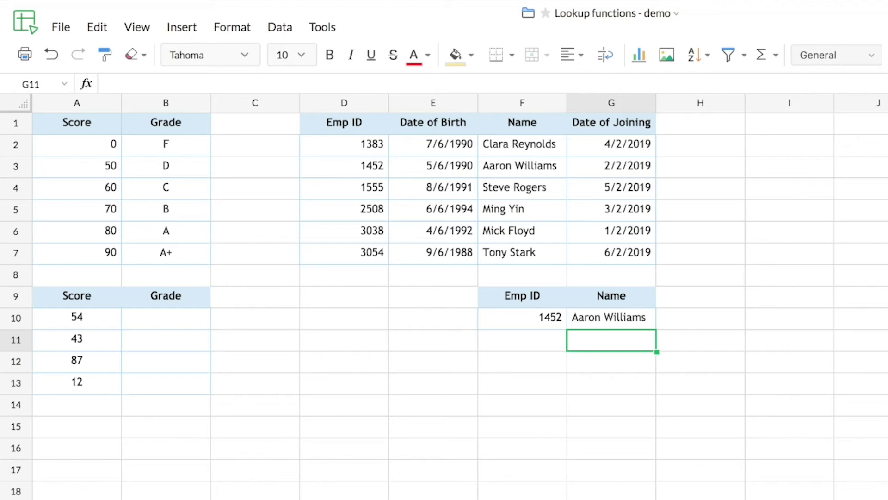
click(589, 319)
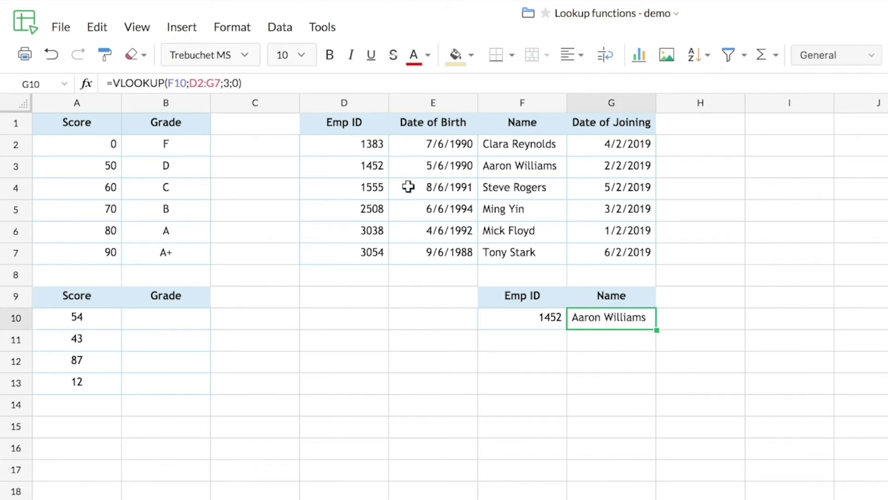
drag(354, 167, 502, 168)
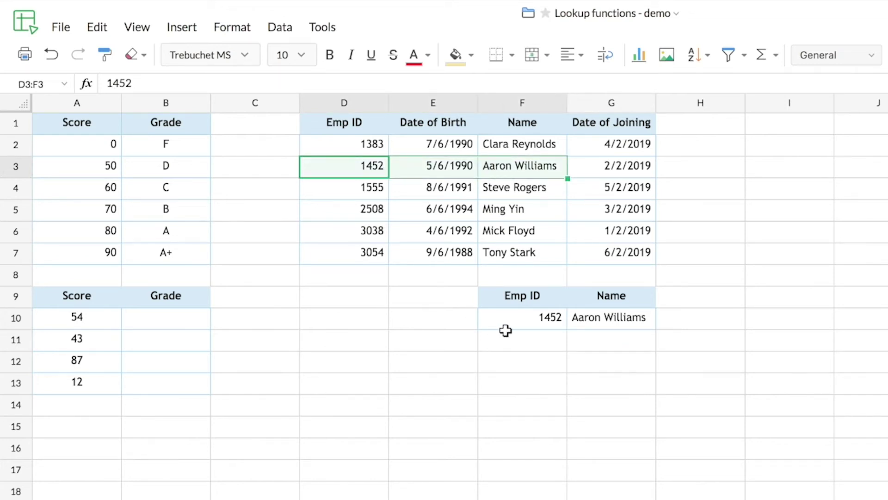
click(601, 319)
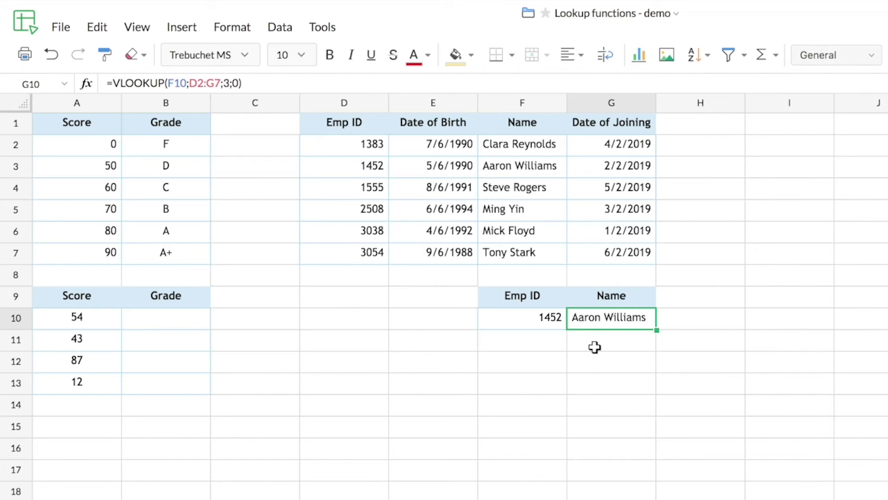
click(513, 318)
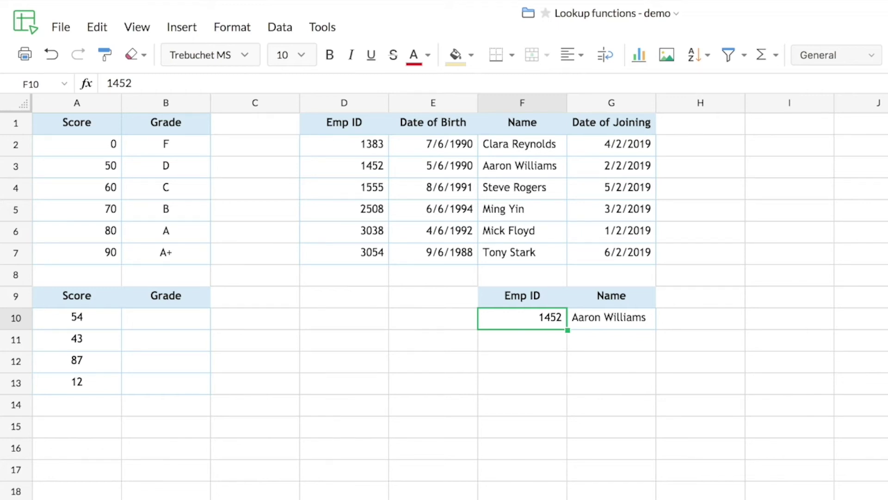
text(2508)
key(Return)
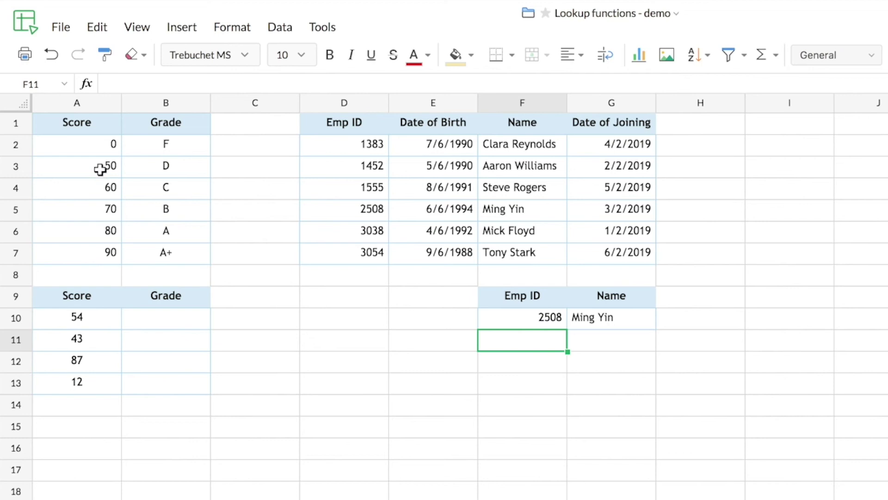
Enter =VLOOKUP(A10,A2:B7,2) in B10, grading score 54 as D
click(143, 323)
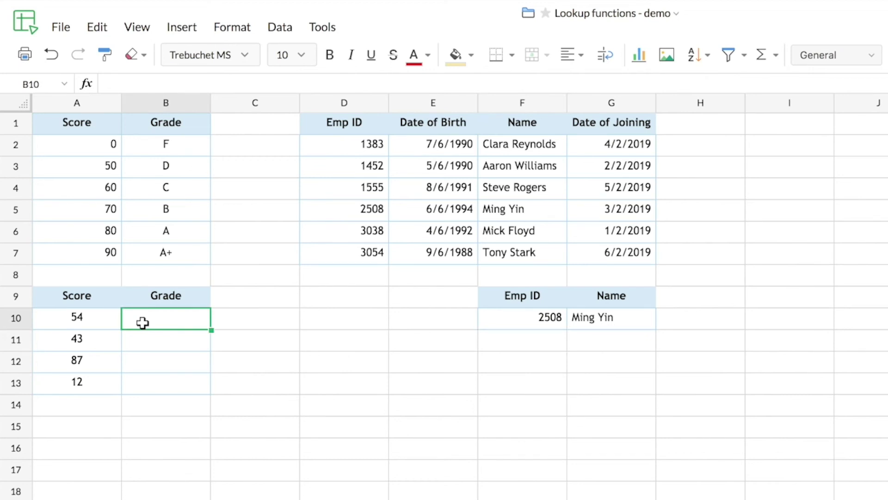
text(=VLOOKUP()
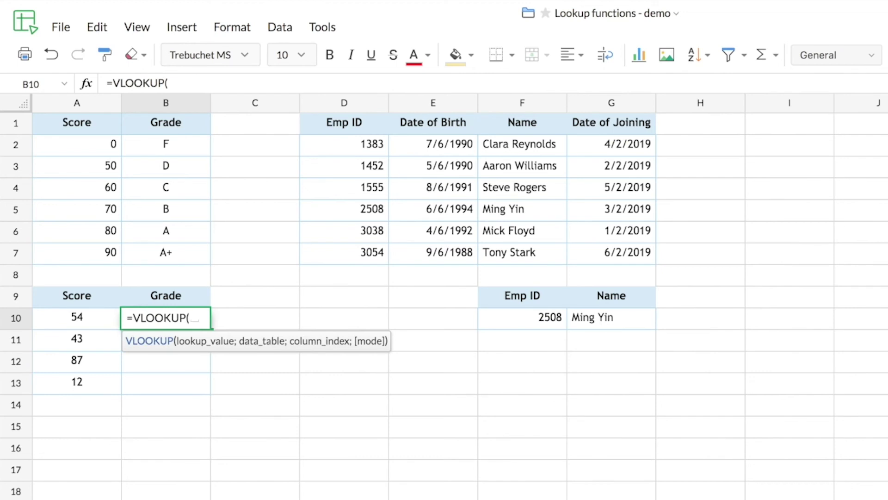
click(100, 318)
text(,)
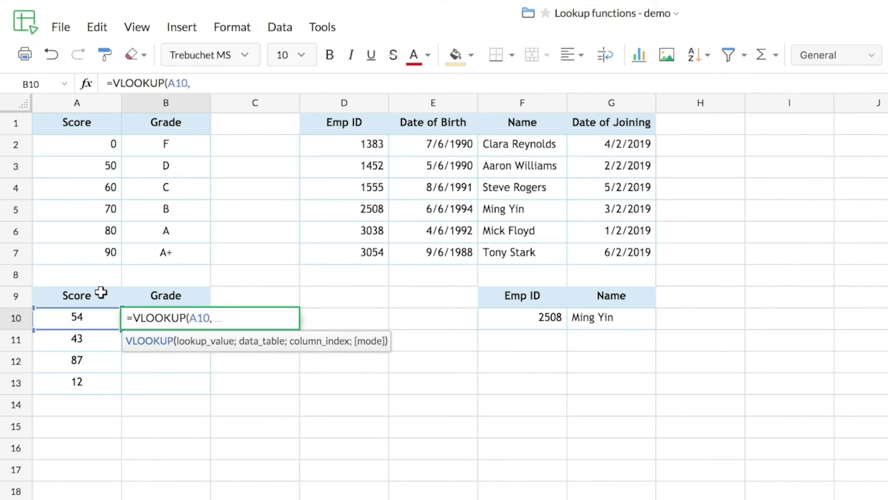
drag(74, 143, 148, 249)
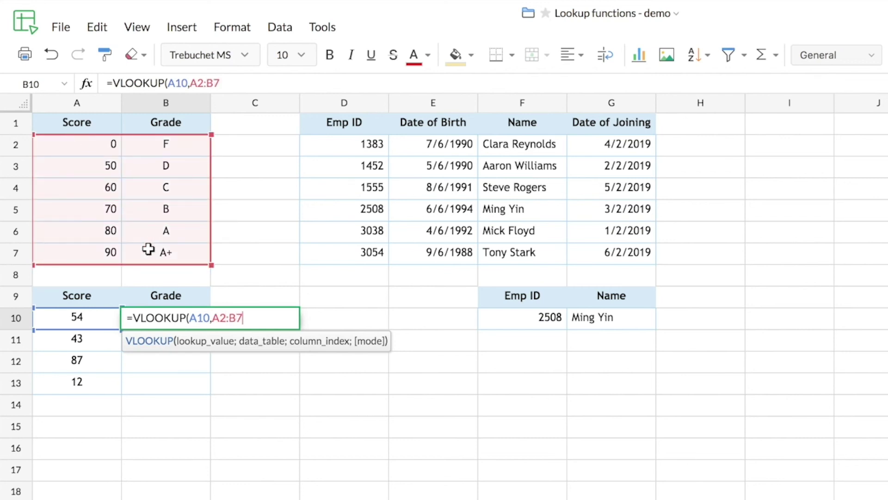
text(,)
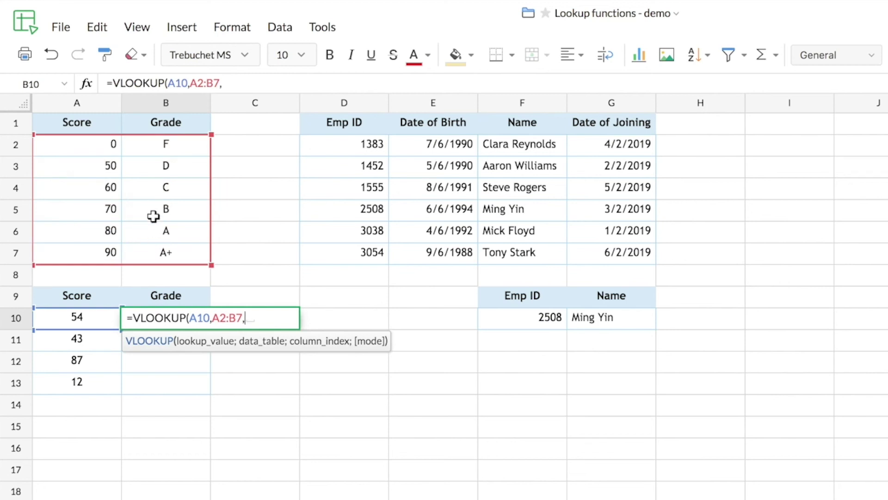
text(2)
text())
key(Return)
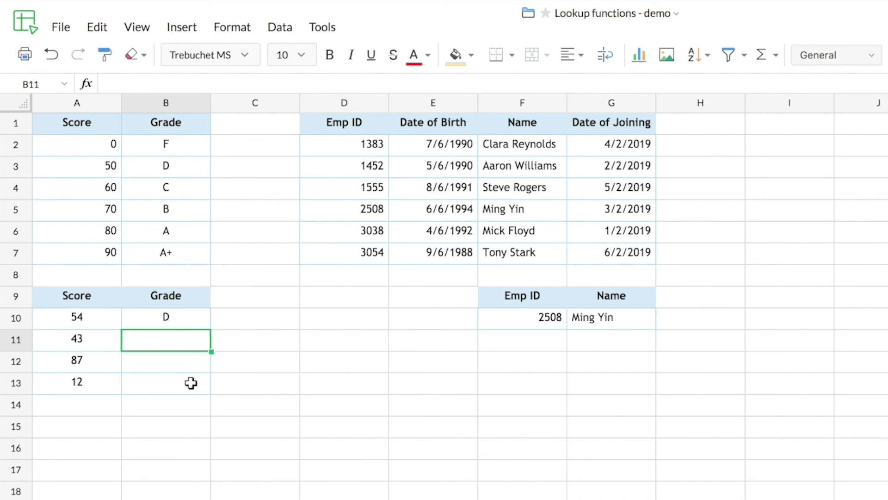
Lock the grade table rows in B10's formula as A$2:B$7
click(190, 320)
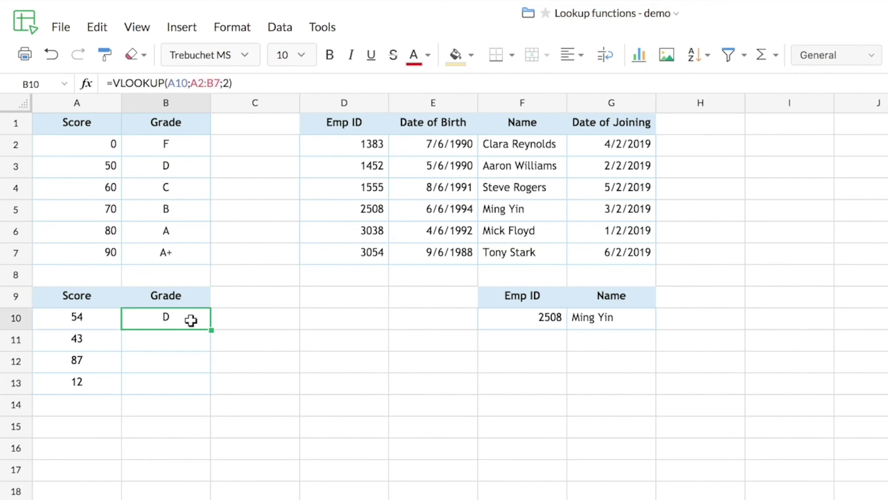
double_click(191, 321)
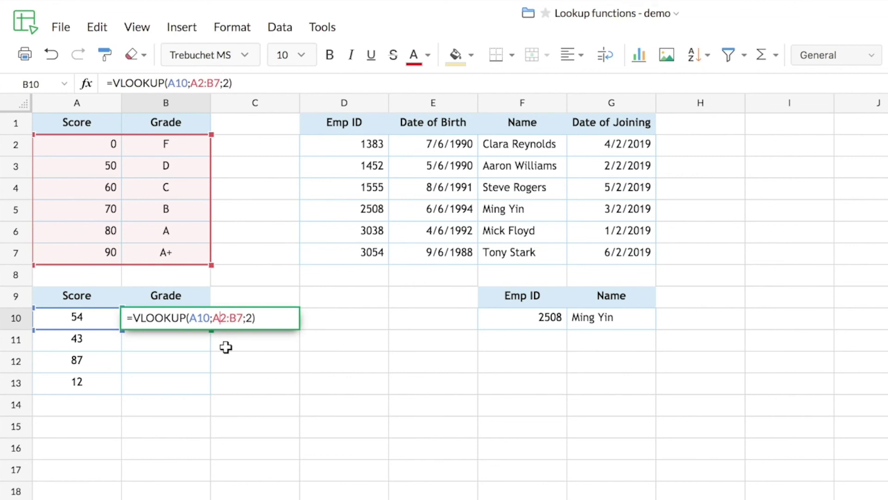
text($)
click(243, 318)
text($)
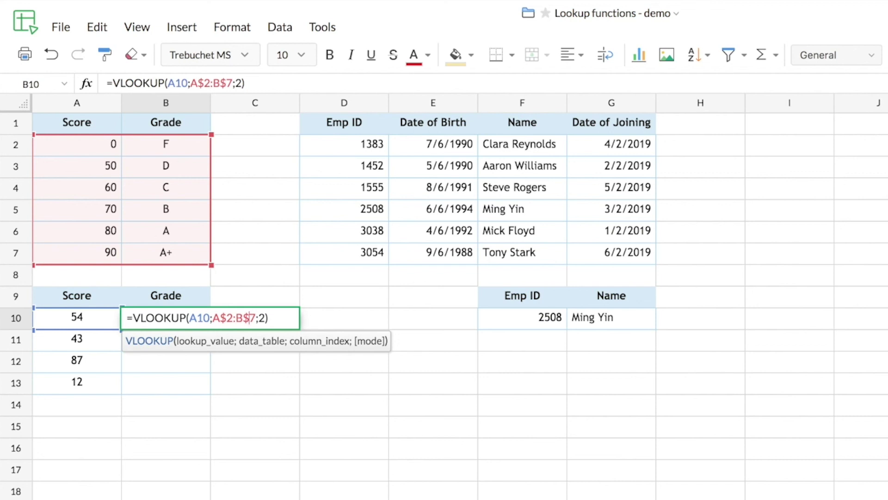
key(ctrl+Return)
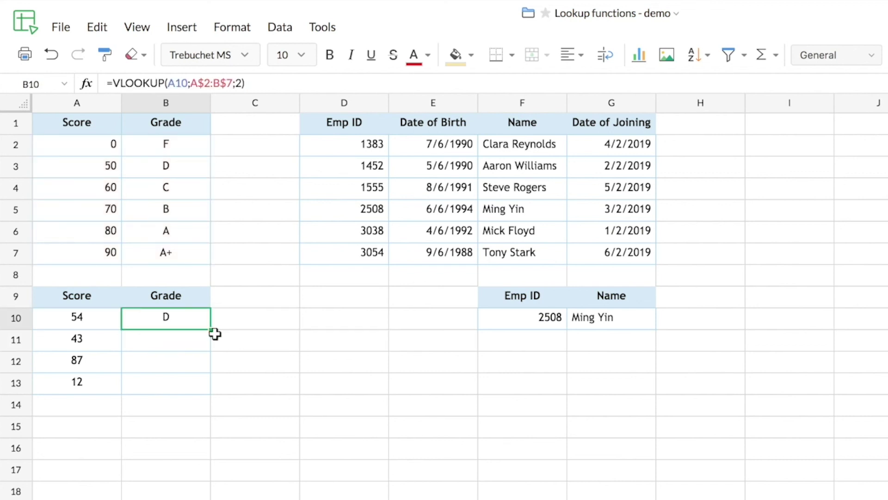
Fill the grade formula down to B13, giving grades D, F, A and F
double_click(211, 330)
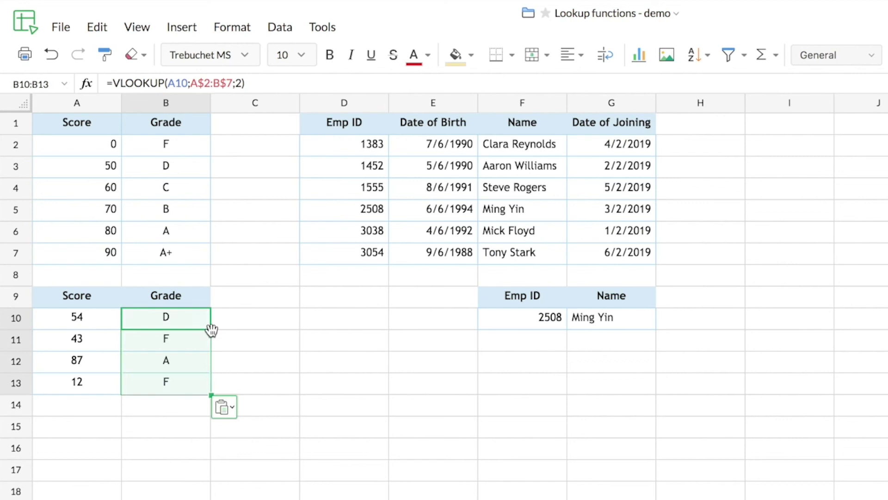
click(257, 355)
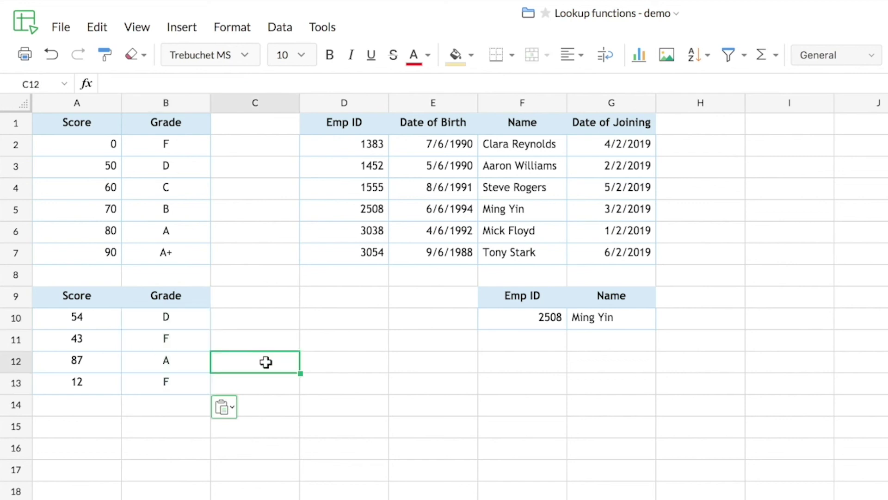